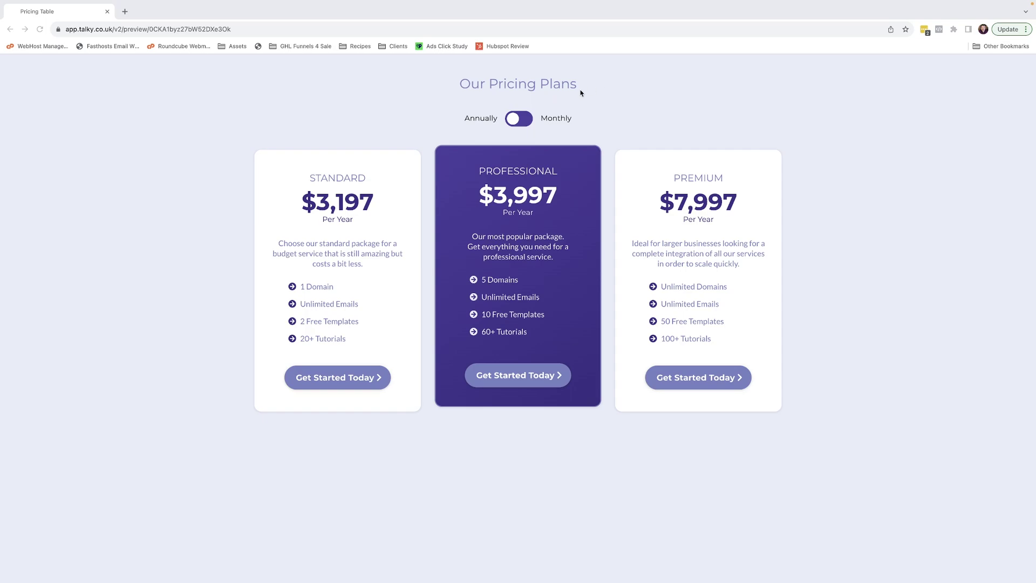
Step: Flip the preview's Annually/Monthly toggle back and forth, ending on monthly prices
click(513, 120)
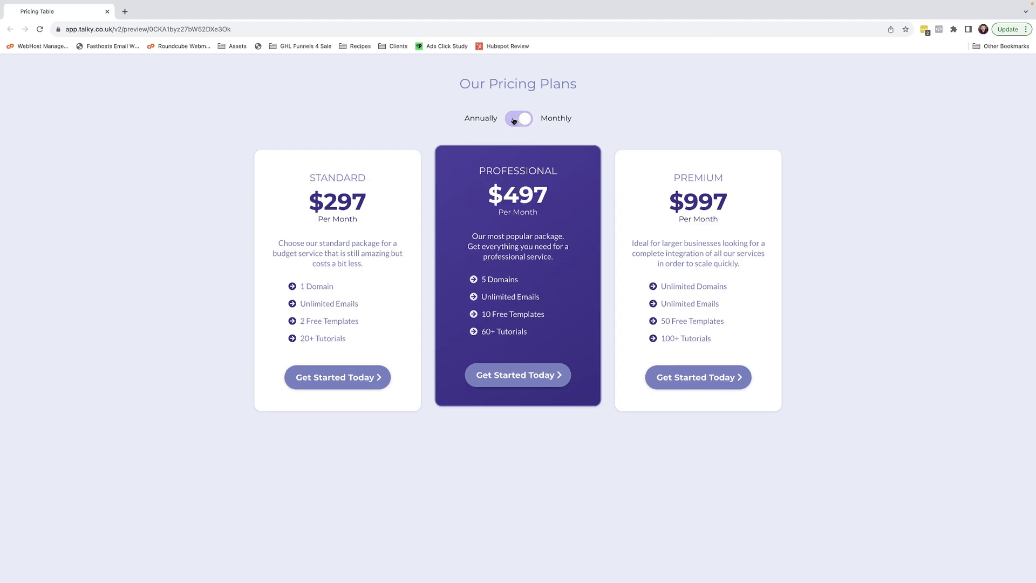
click(513, 120)
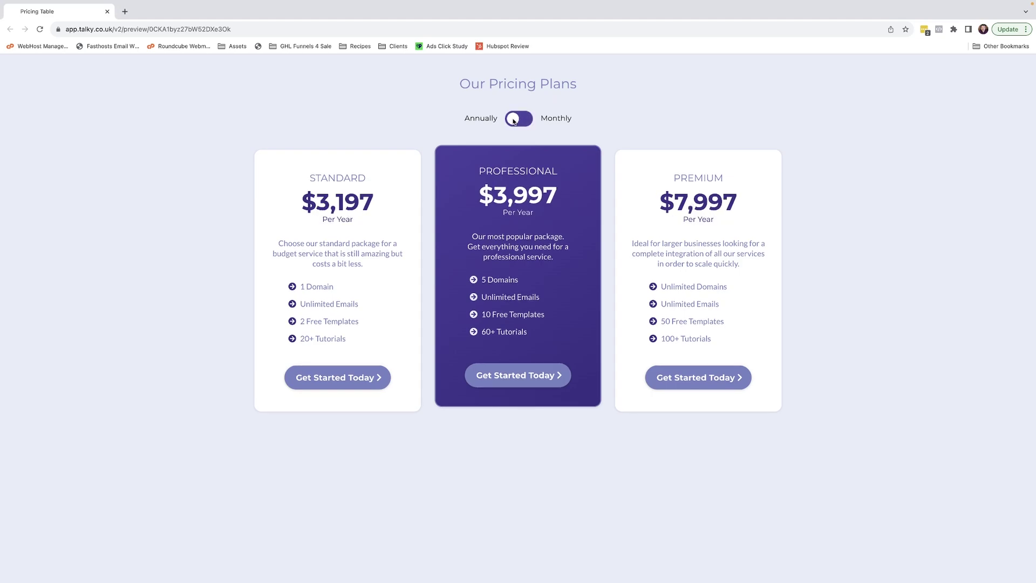
click(513, 120)
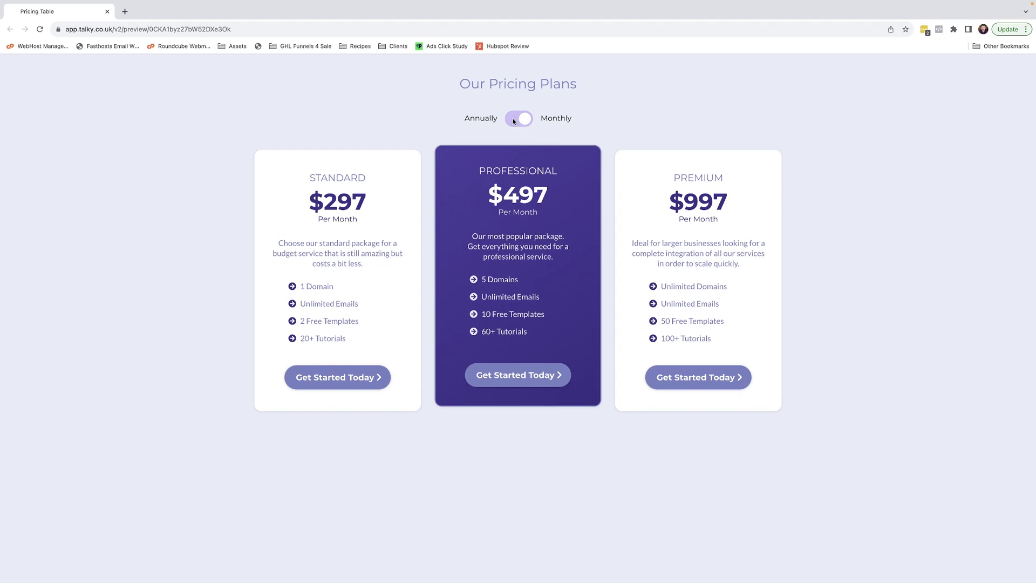
click(513, 120)
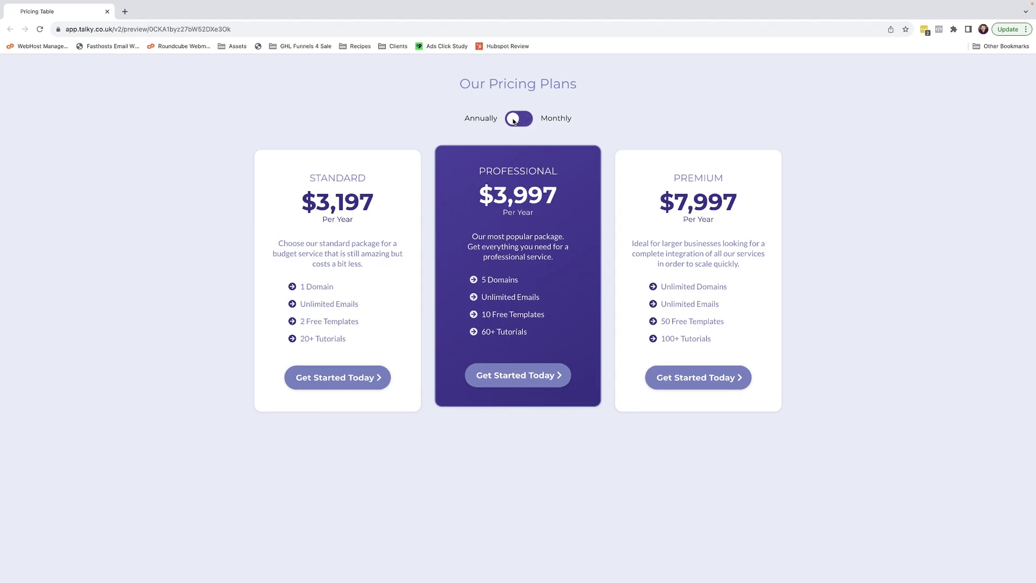
click(514, 120)
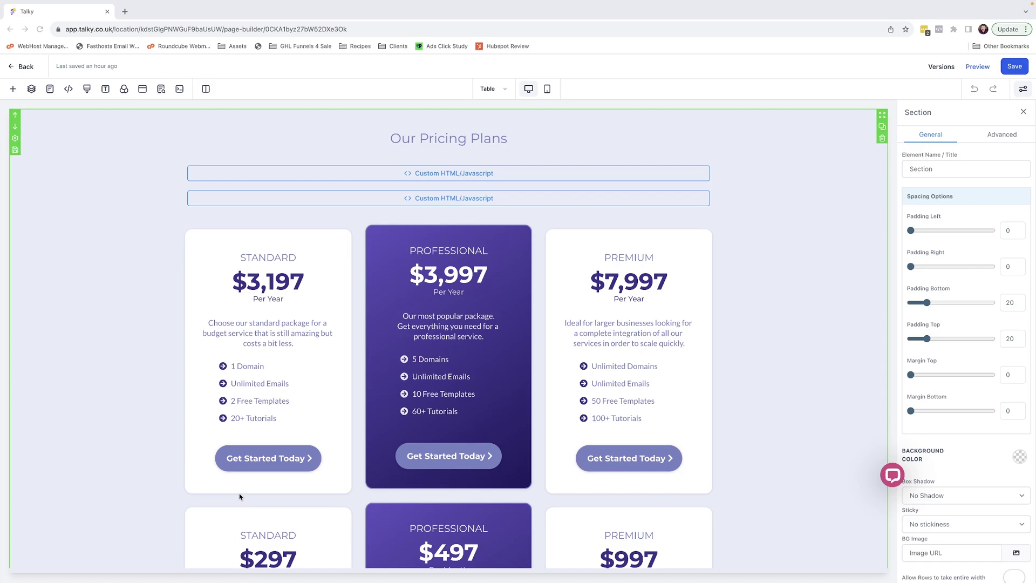
Step: Scroll the canvas down and back up over the yearly and monthly card rows
scroll(267, 377, down, 1)
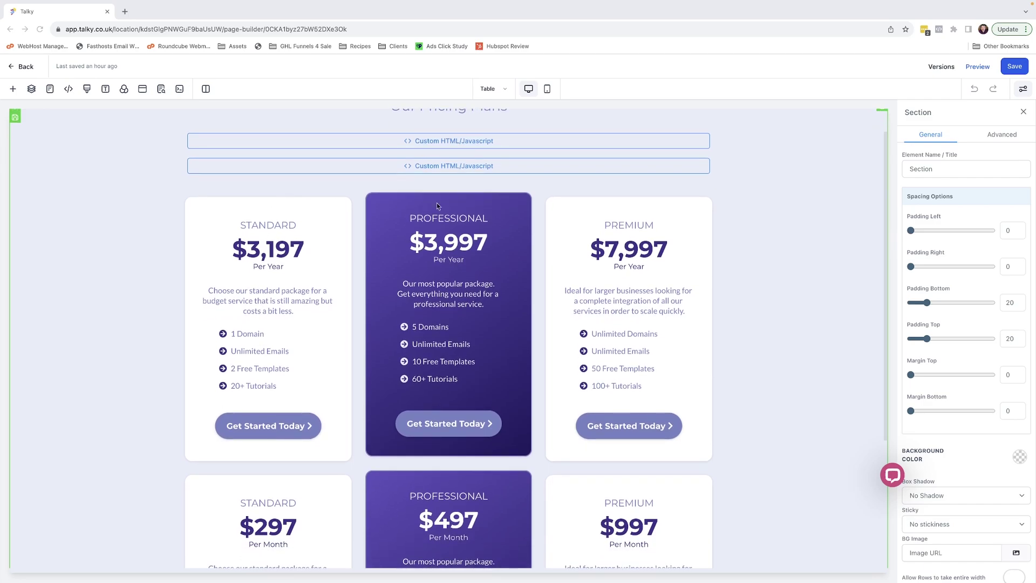
scroll(620, 426, down, 1)
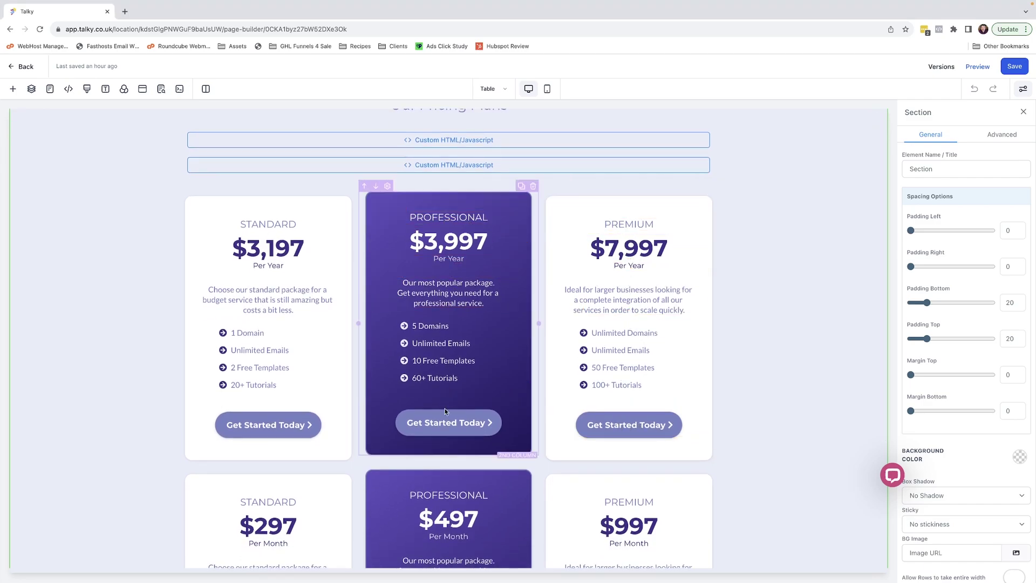
scroll(161, 224, up, 1)
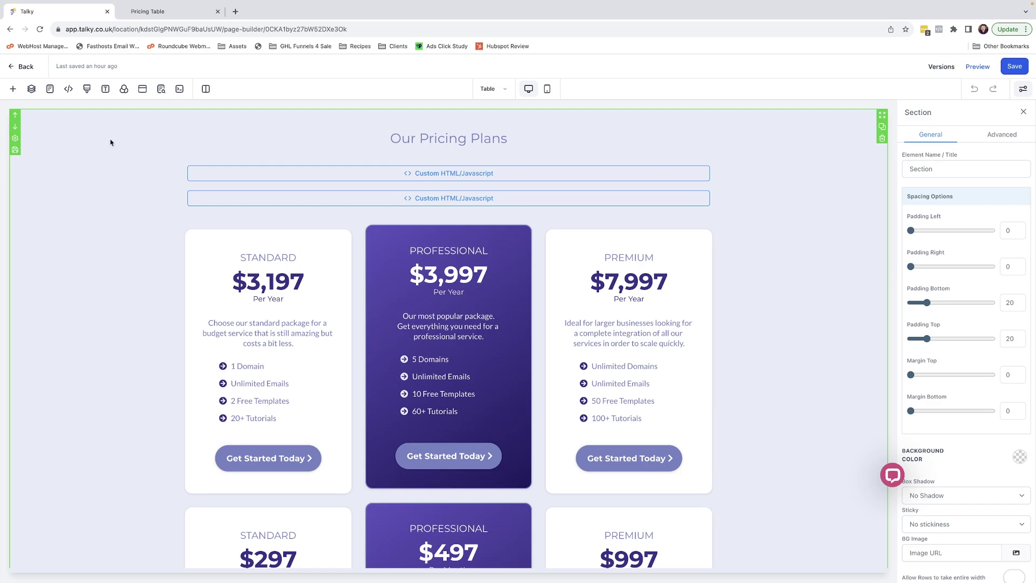
Step: View the second Custom HTML/Javascript block's code, then compare it with the Pricing Table preview
click(376, 205)
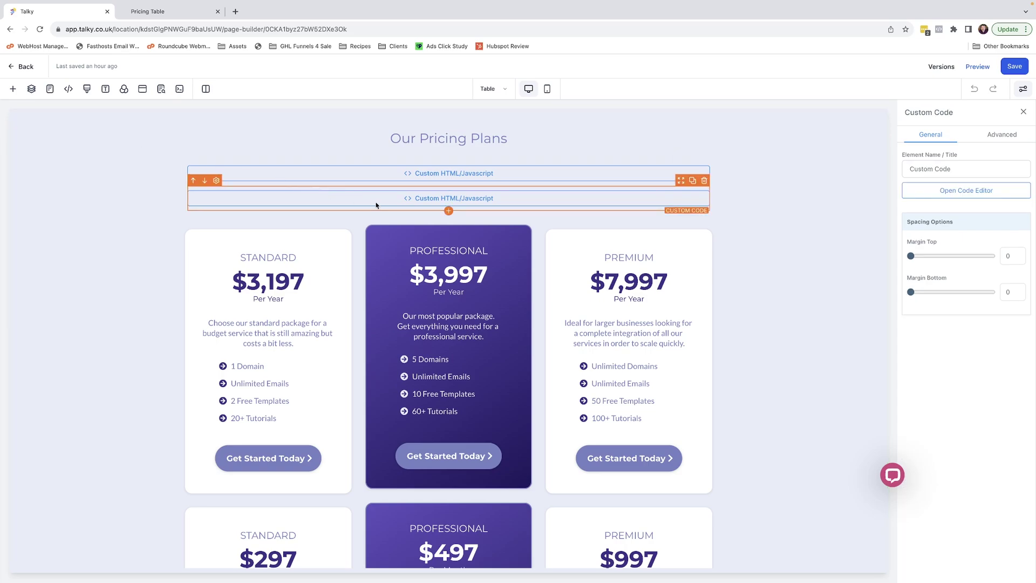
click(921, 194)
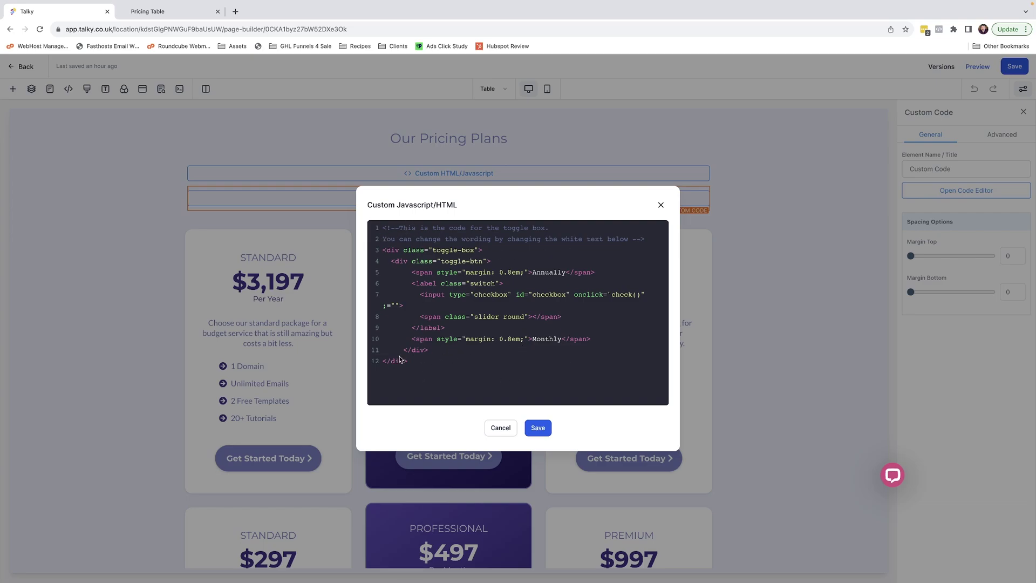
click(167, 12)
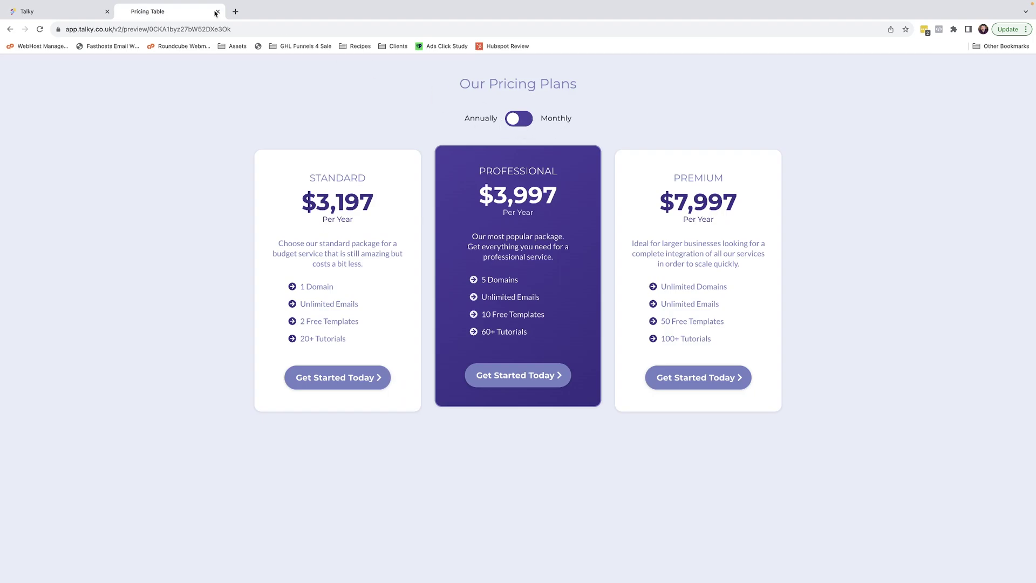
click(60, 14)
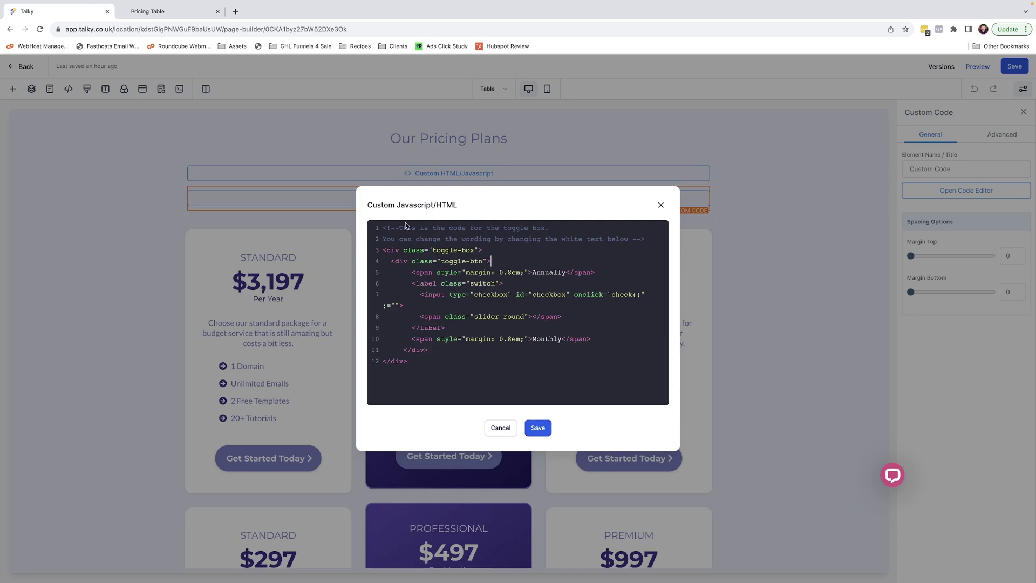
click(160, 14)
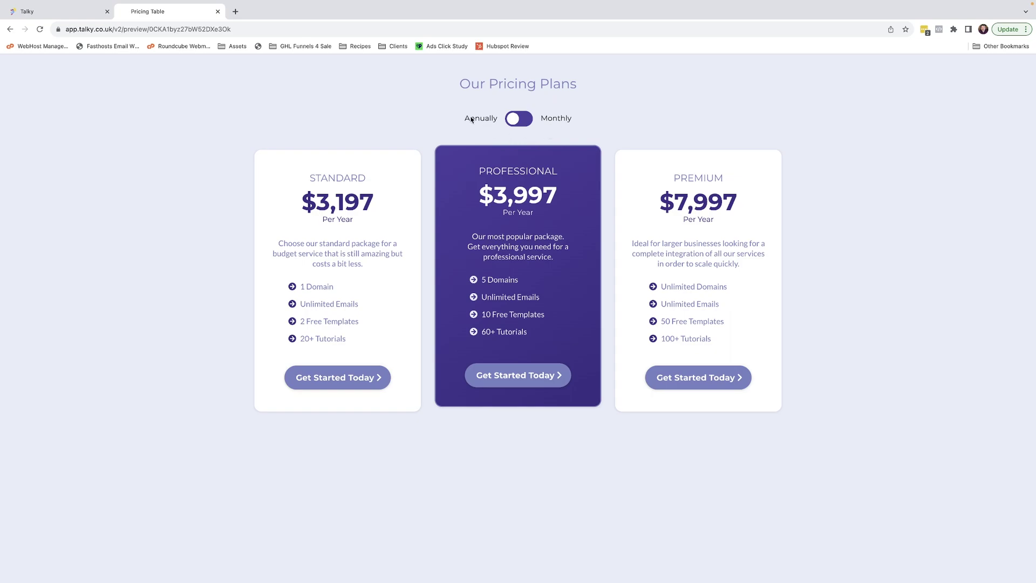
Step: Back in the builder, open the first Custom HTML/Javascript block's code and scroll through it
key(ctrl+shift+Tab)
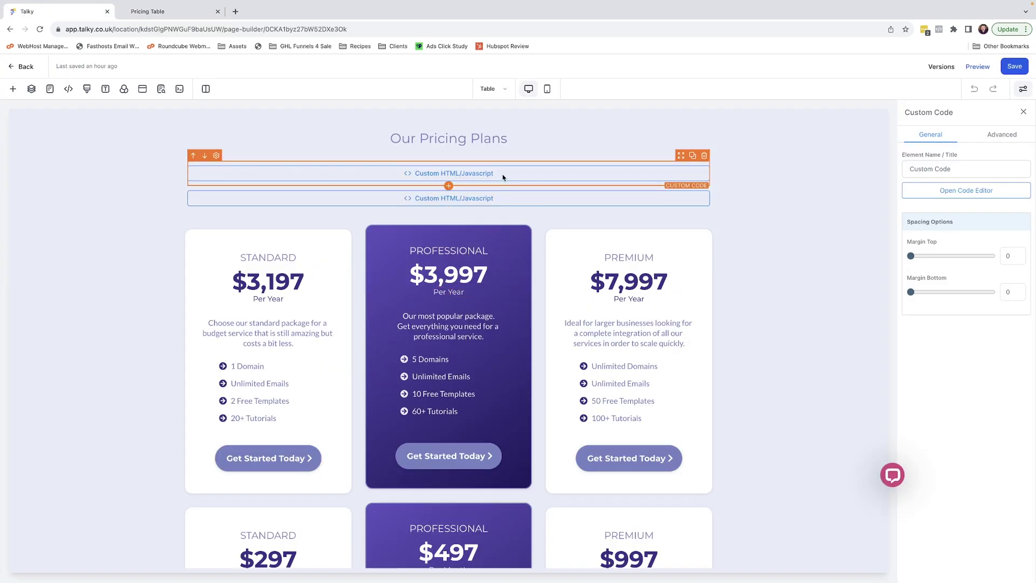
click(938, 190)
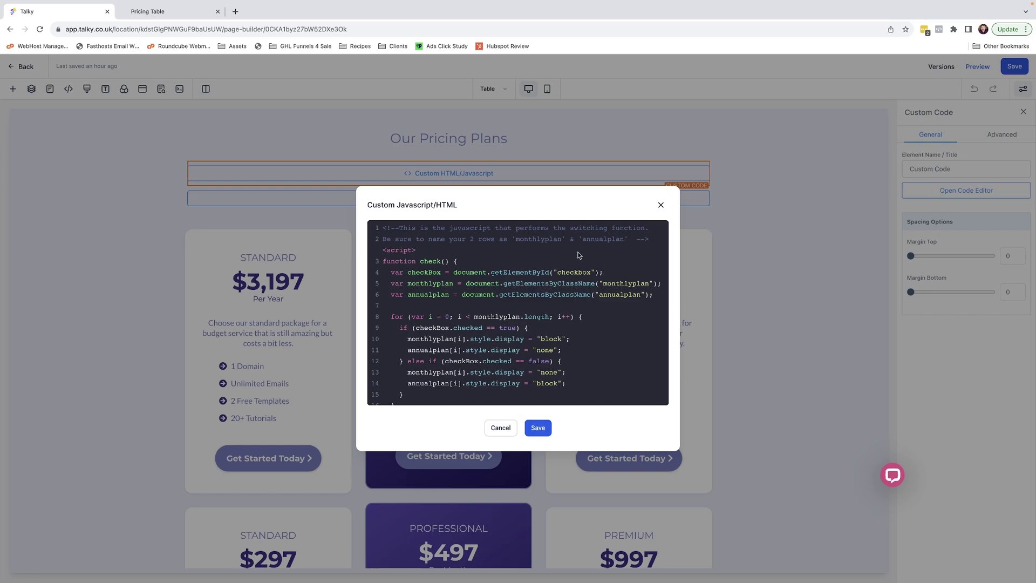
scroll(578, 255, down, 3)
scroll(578, 256, up, 3)
Step: Close the JavaScript, then review the .hide, .toggle-box and .toggle-btn CSS rules and cancel
click(512, 428)
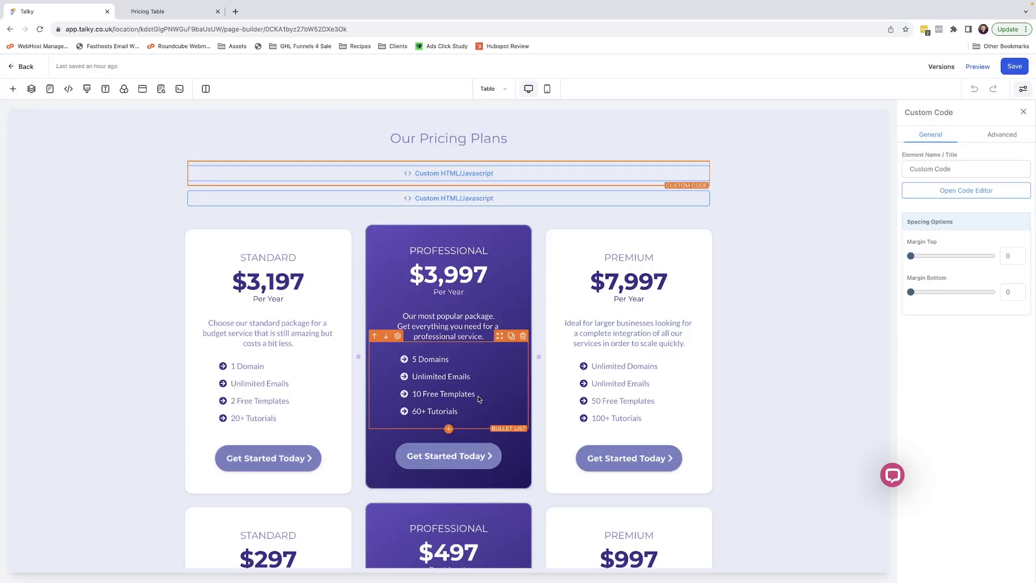
click(86, 90)
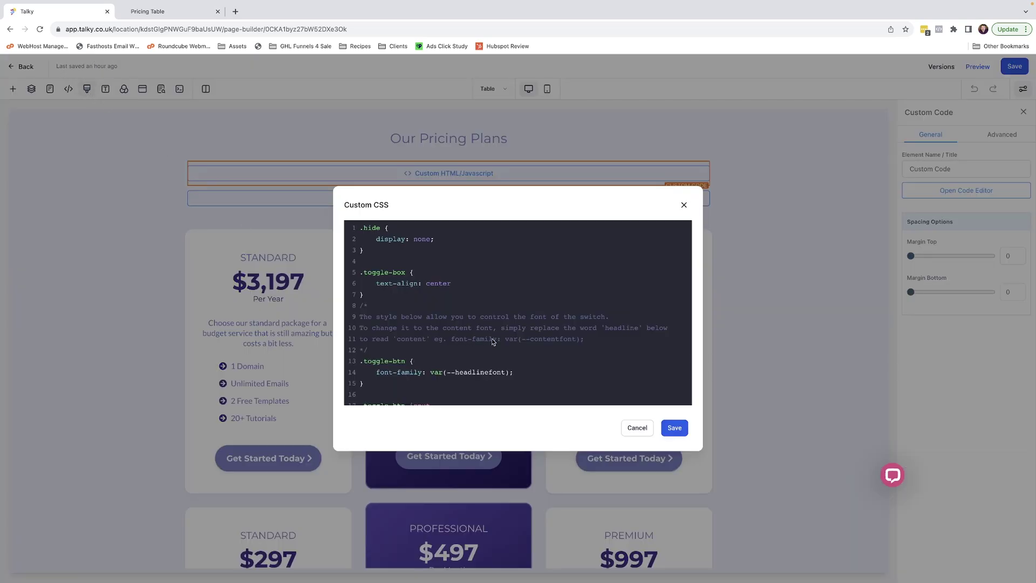
scroll(501, 339, down, 5)
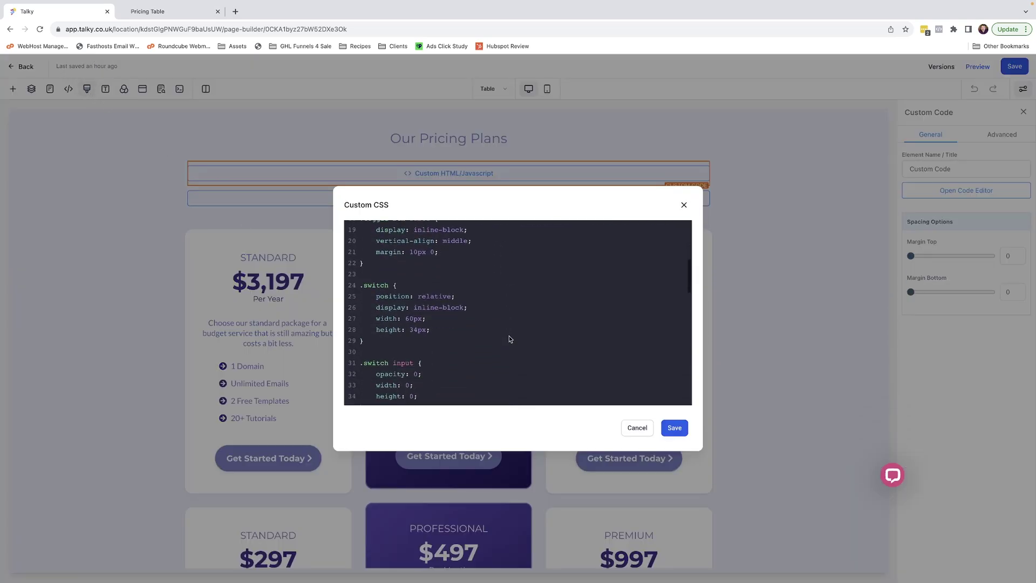
scroll(509, 339, down, 7)
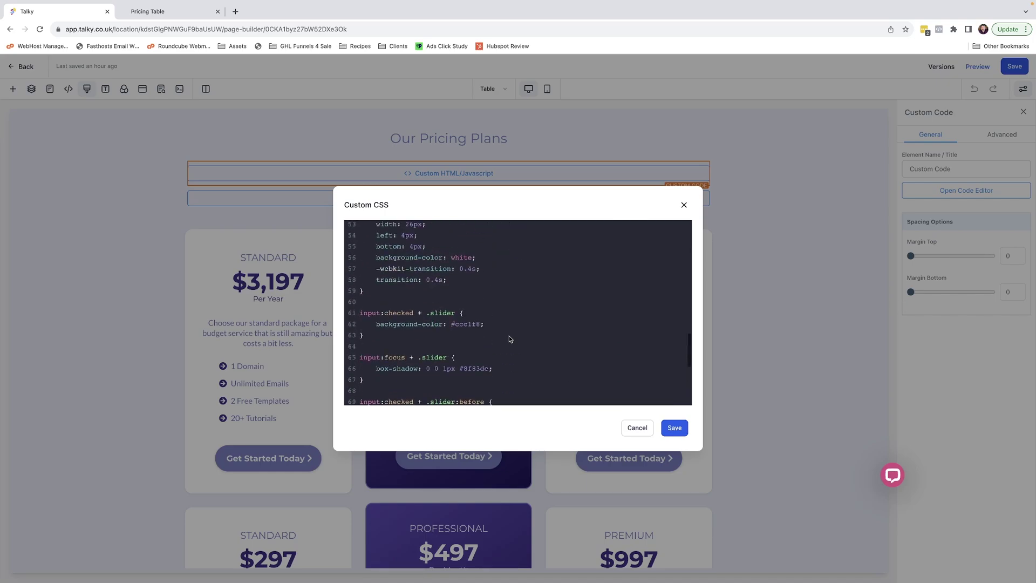
scroll(510, 339, up, 12)
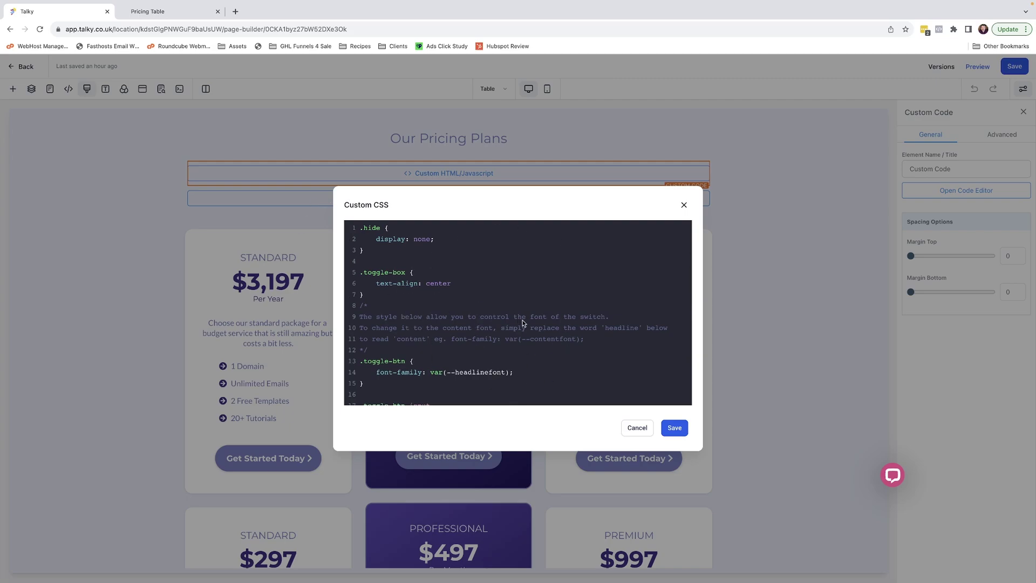
click(637, 433)
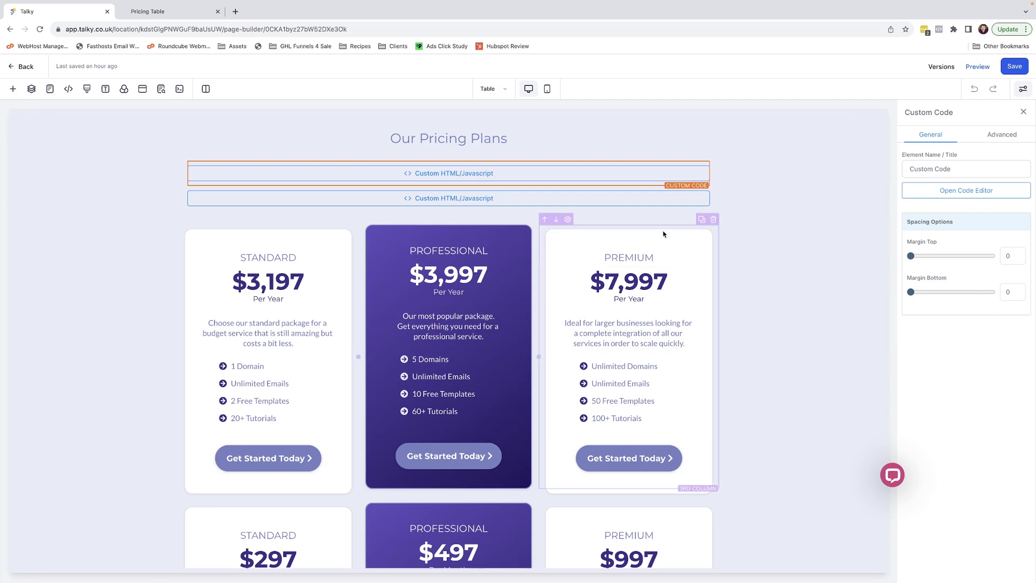
Step: Select the pricing cards' 3 Column Row to show its settings: padding 15, zero margins
scroll(657, 332, down, 3)
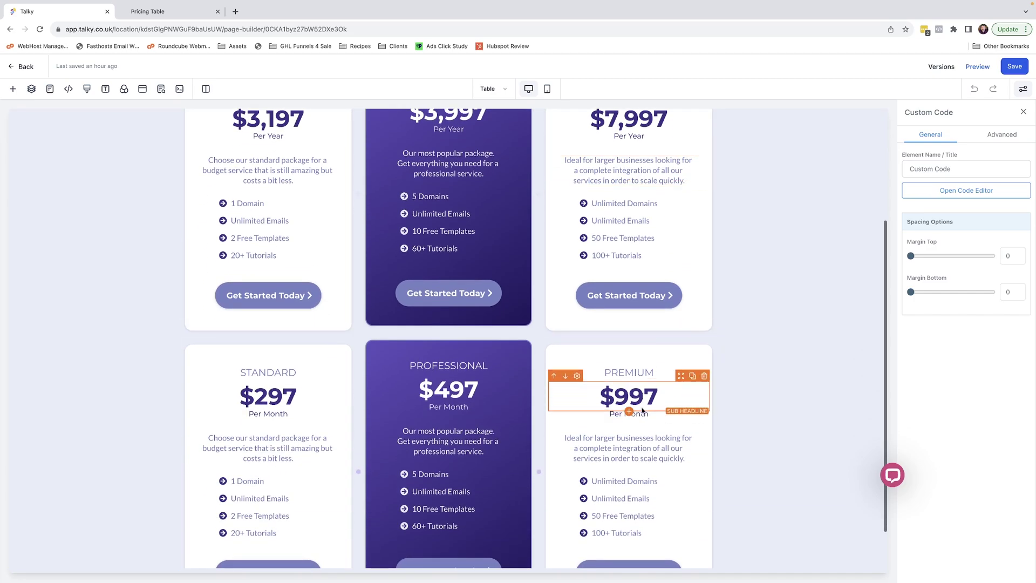
click(685, 342)
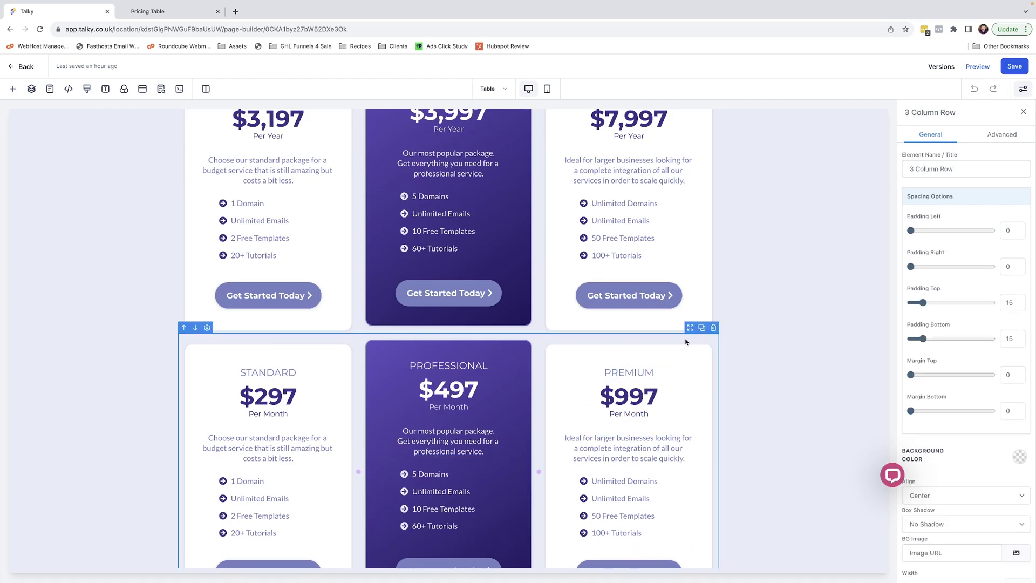
scroll(685, 342, up, 3)
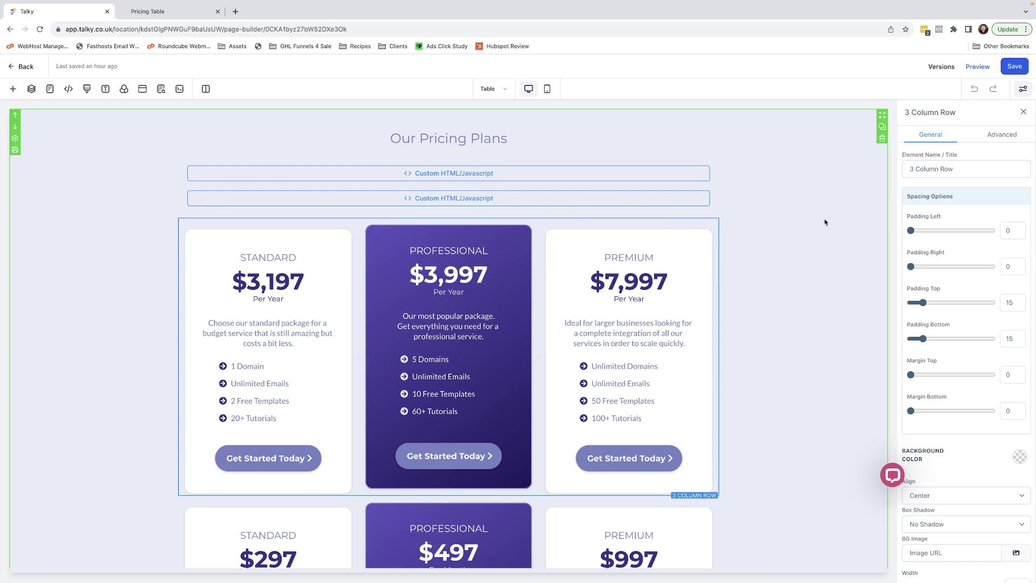
click(1001, 136)
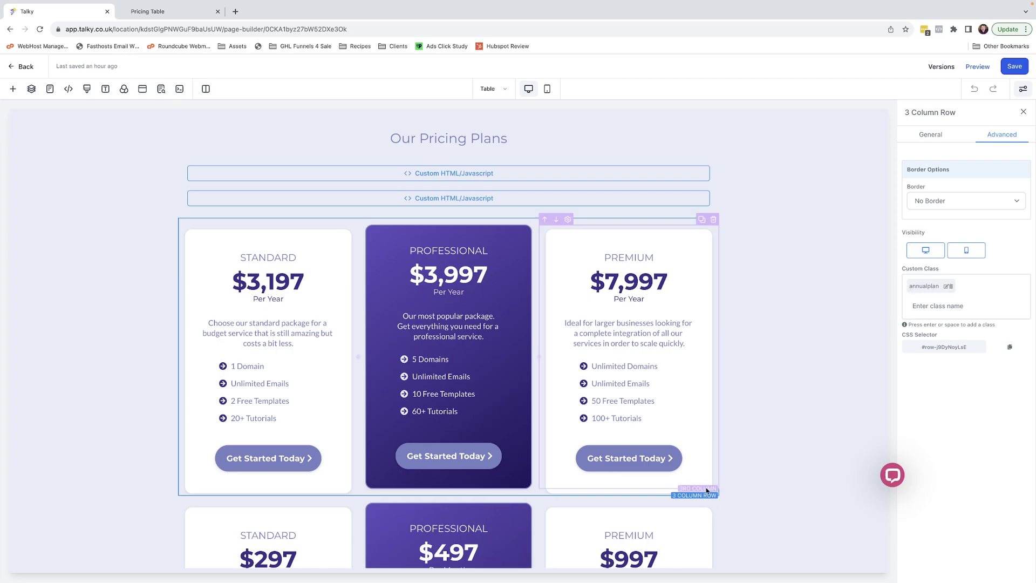
click(645, 504)
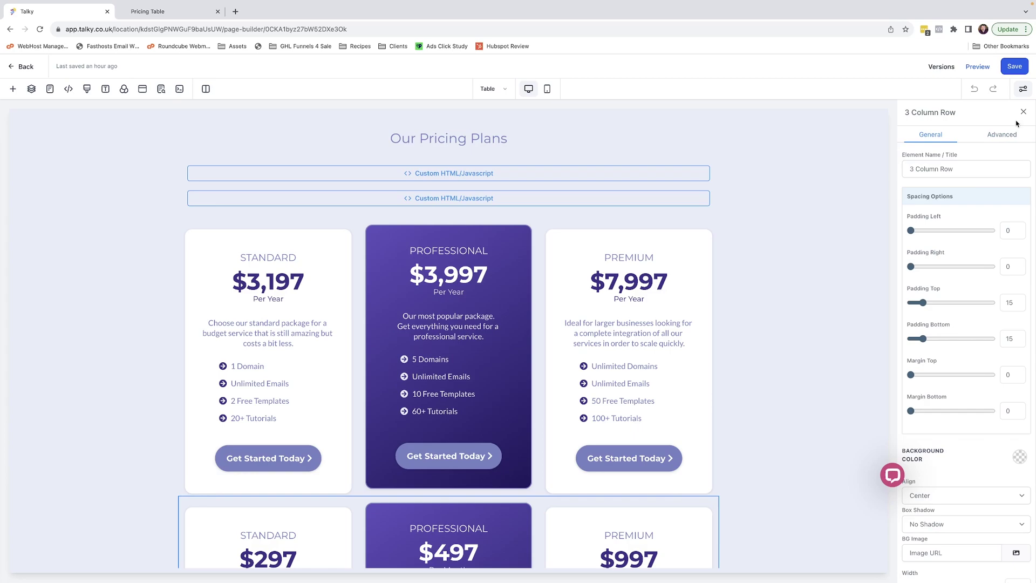
click(1005, 135)
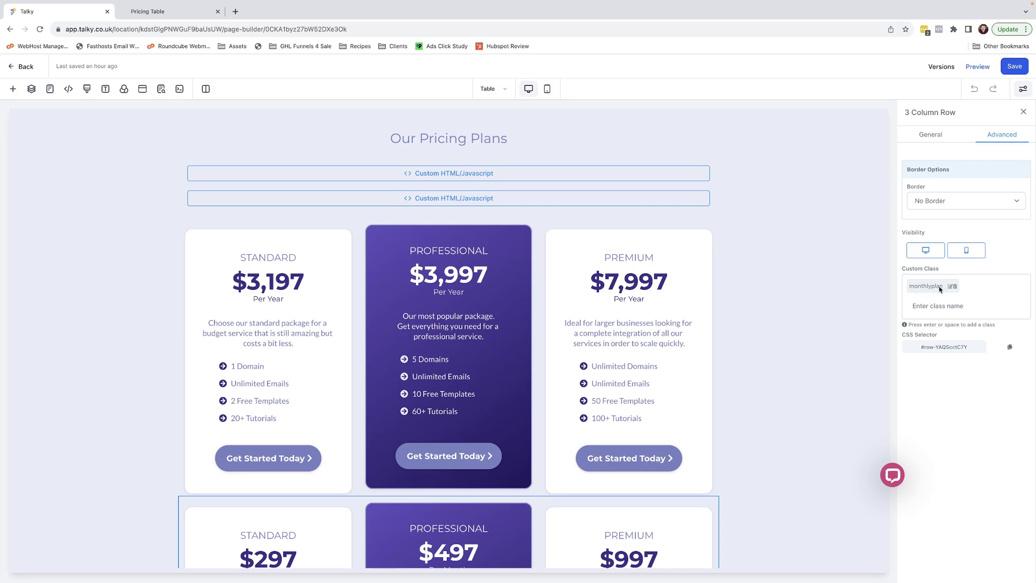
click(674, 173)
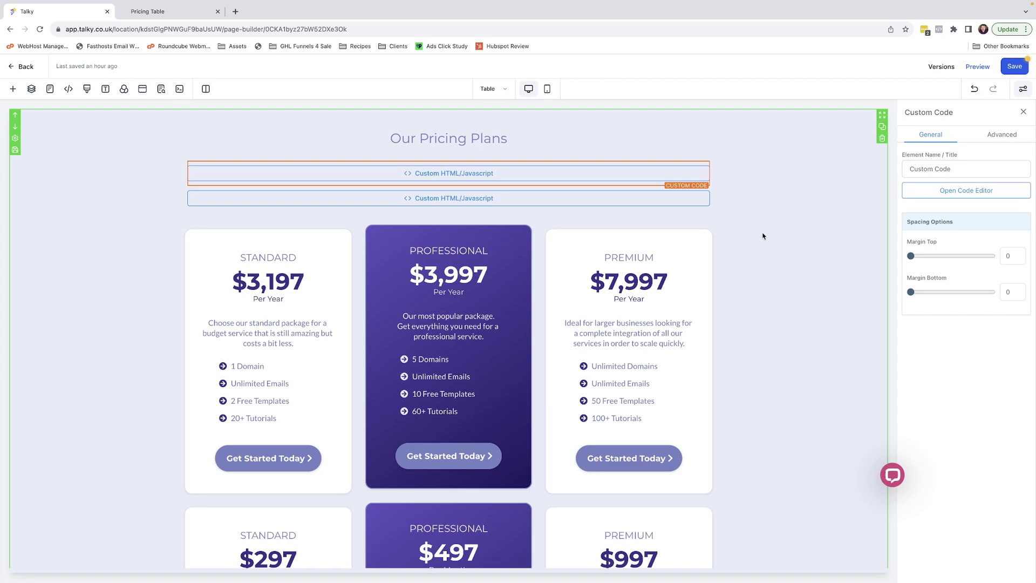
scroll(763, 235, down, 4)
scroll(763, 236, up, 3)
scroll(762, 236, up, 1)
scroll(762, 236, down, 1)
Step: Add the custom class 'hide' to the monthly 3 Column Row, then select the pricing Section
click(684, 469)
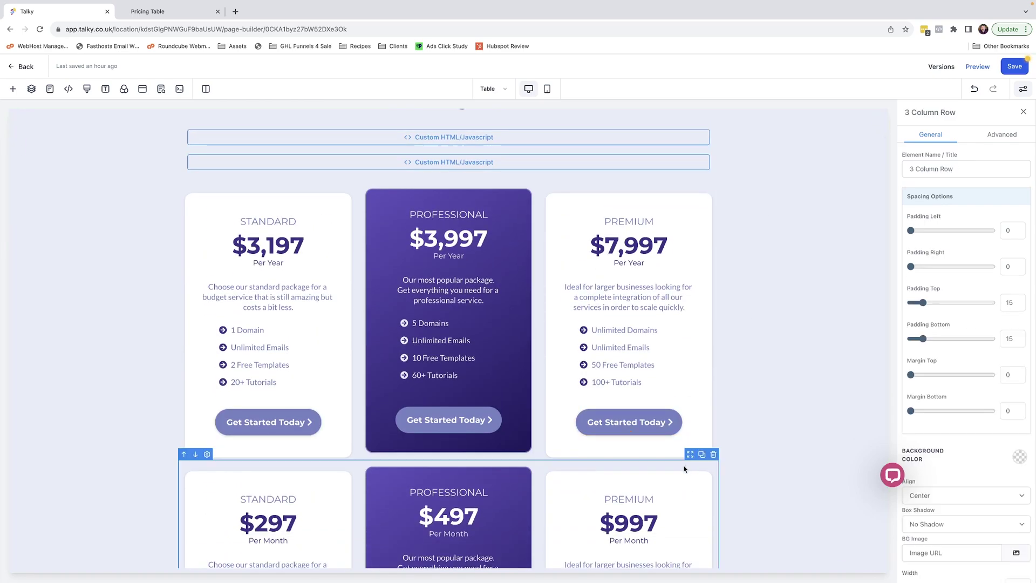
click(992, 137)
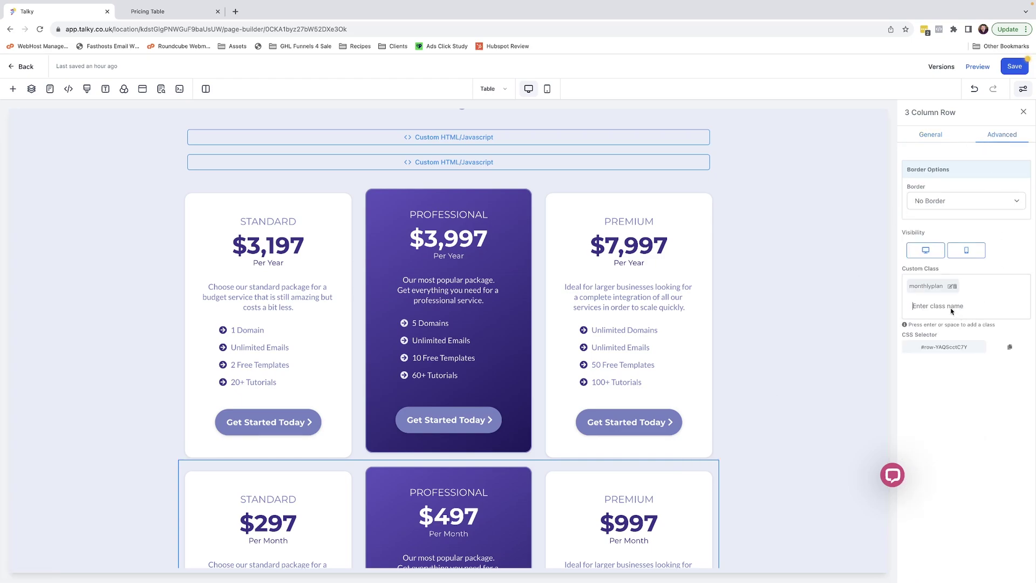
text(hide)
key(Return)
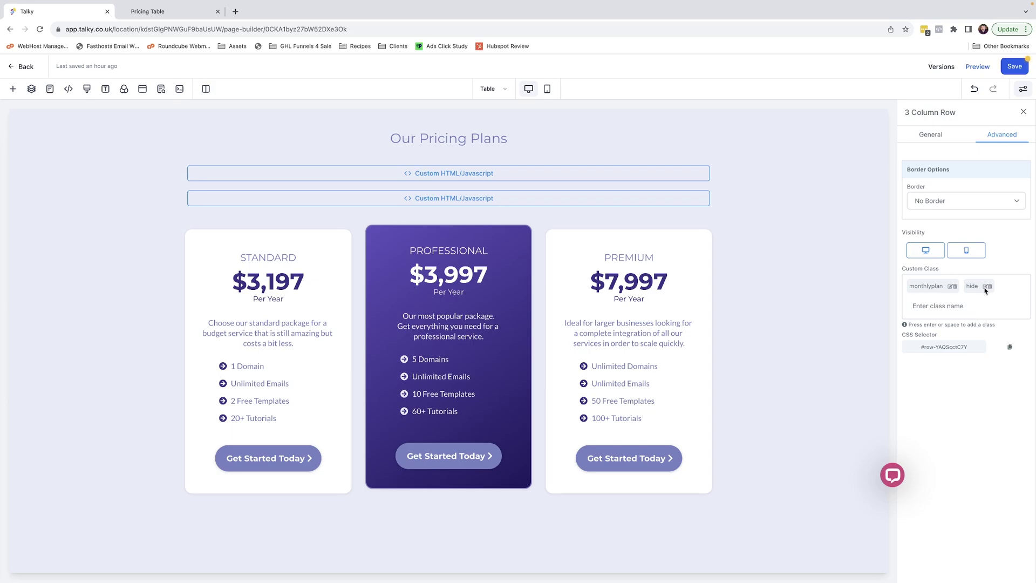
click(778, 268)
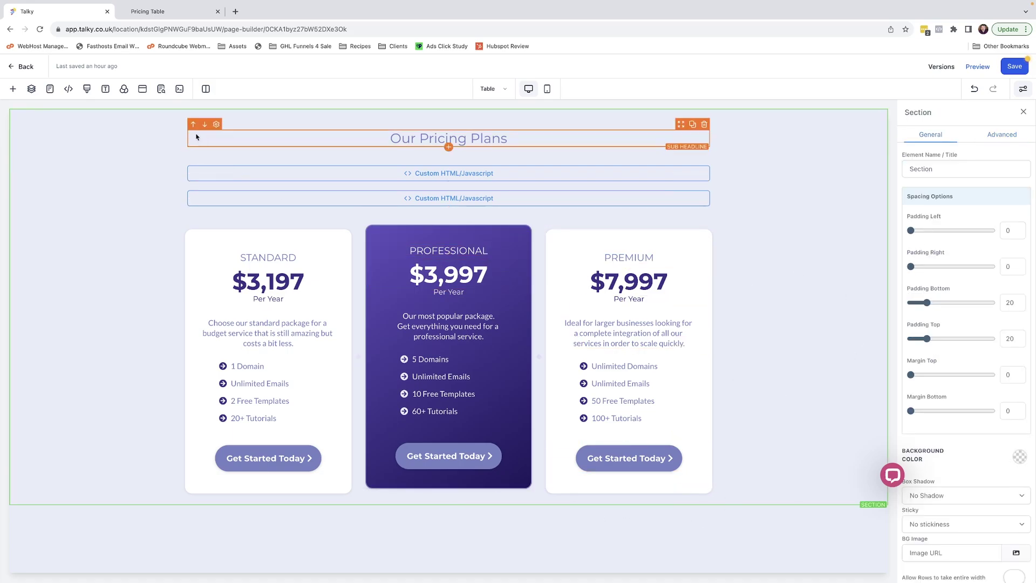
Step: Through Layers, select the fourth 3 Column Row and delete its 'hide' class chip
click(32, 90)
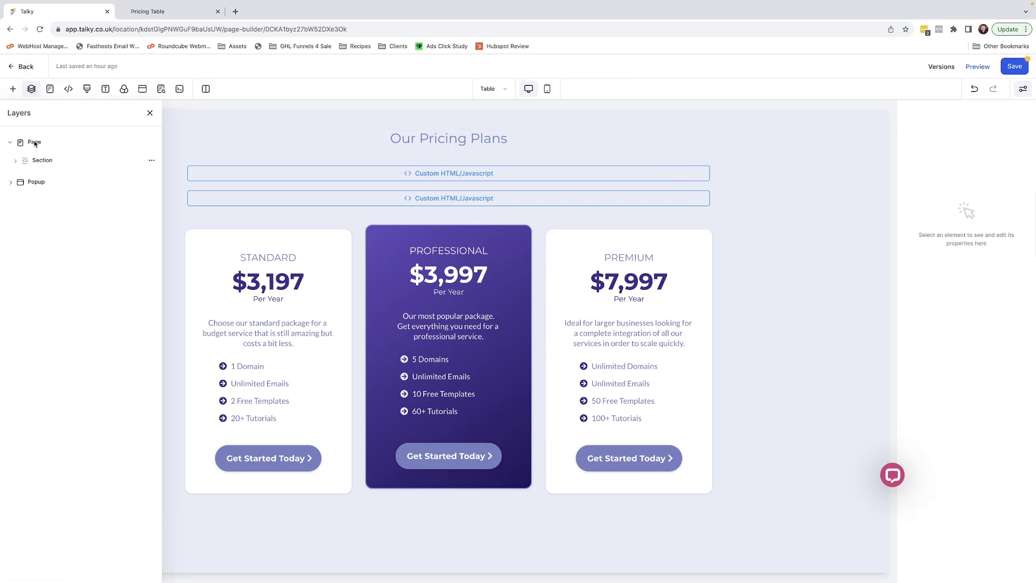
click(36, 162)
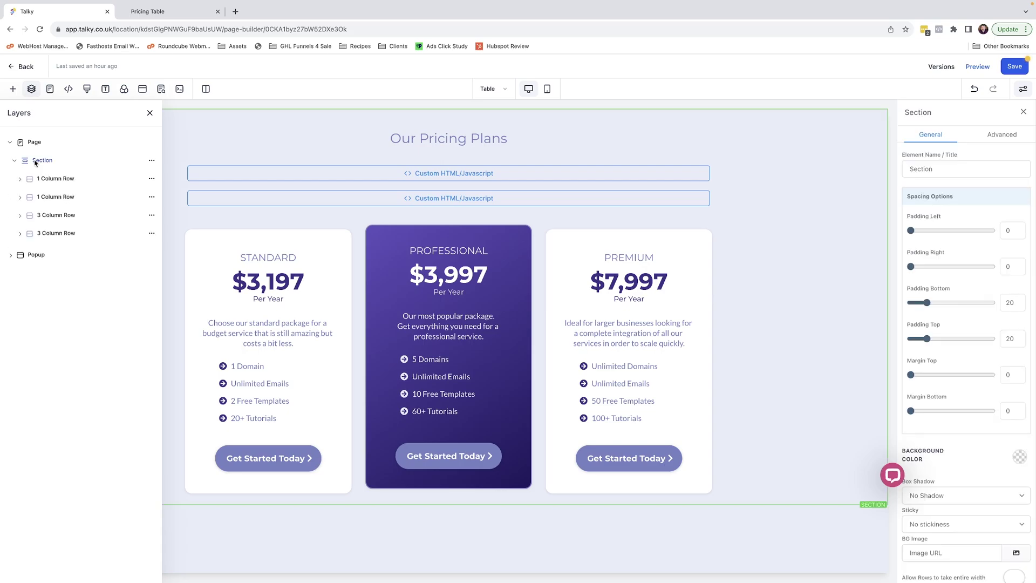
click(55, 234)
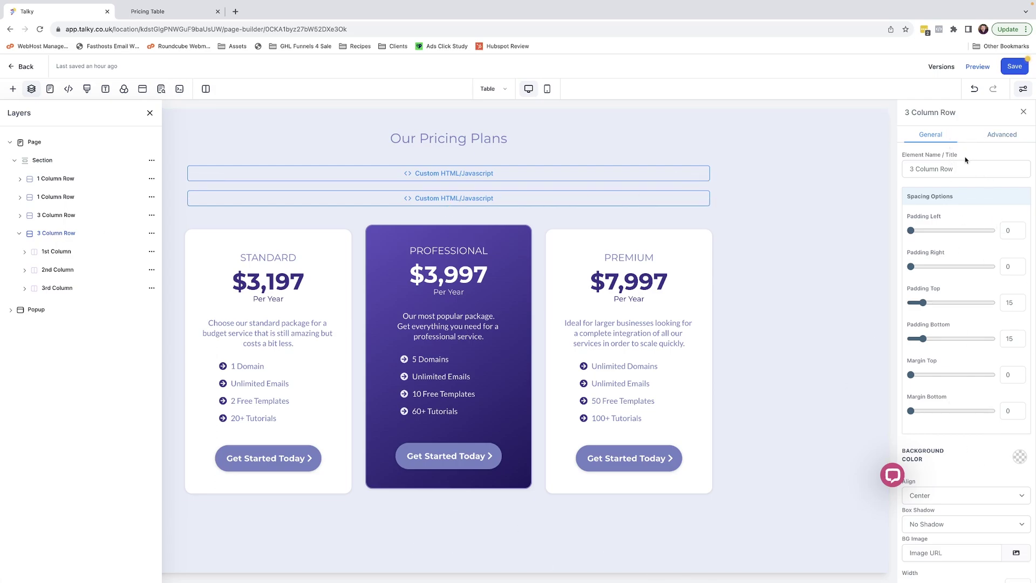
click(1001, 135)
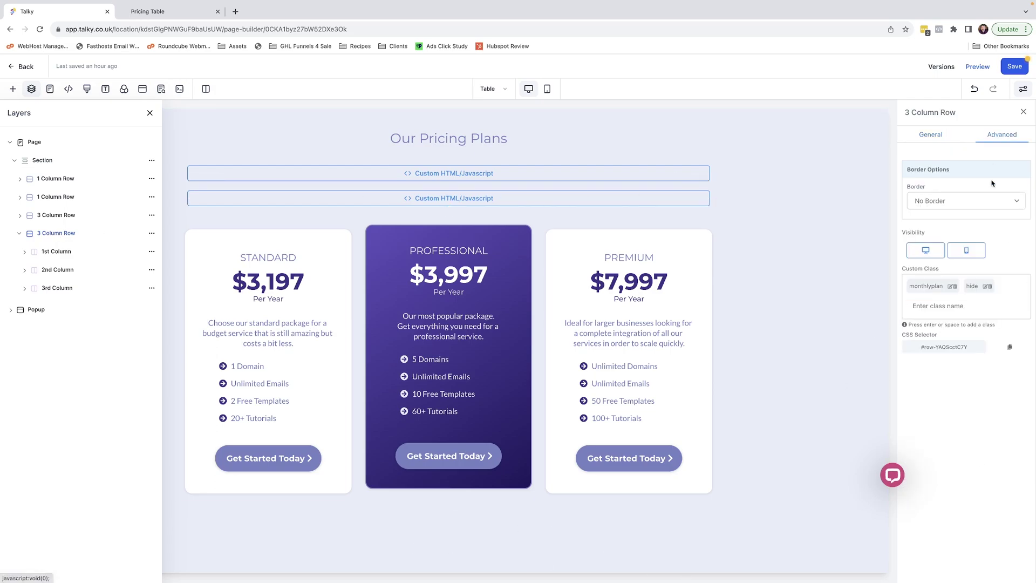
click(990, 288)
scroll(770, 331, down, 2)
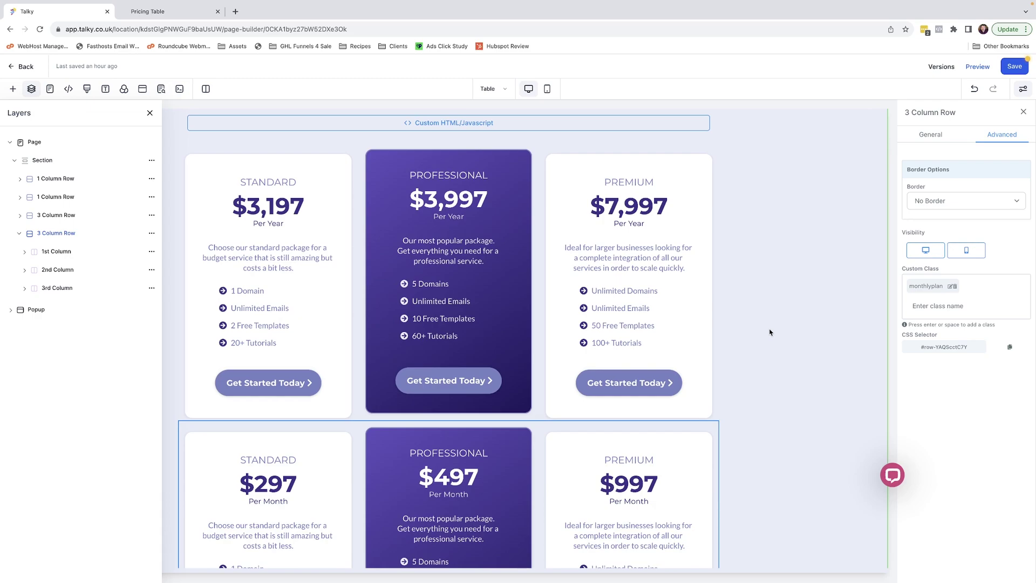
click(770, 331)
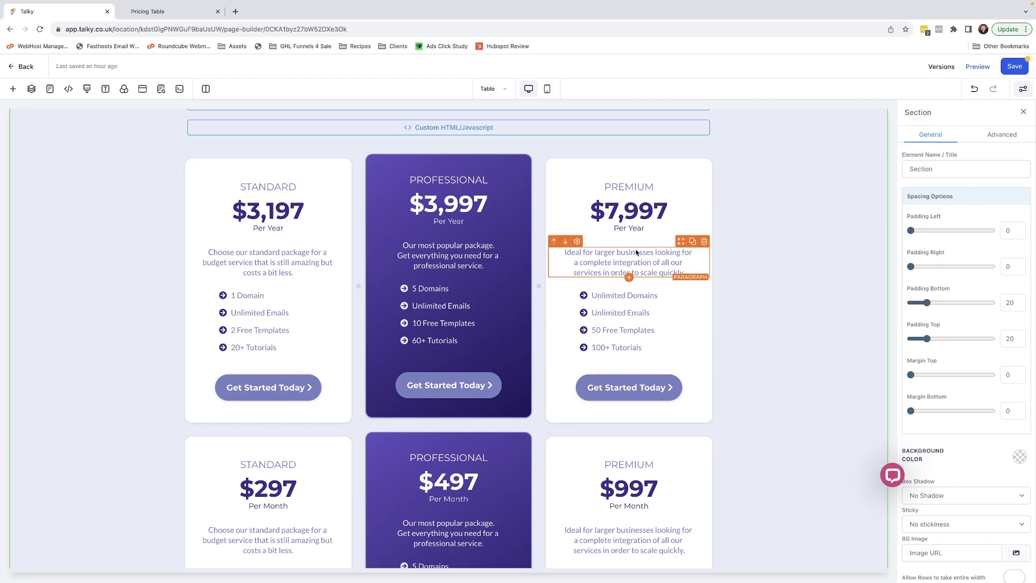
click(161, 11)
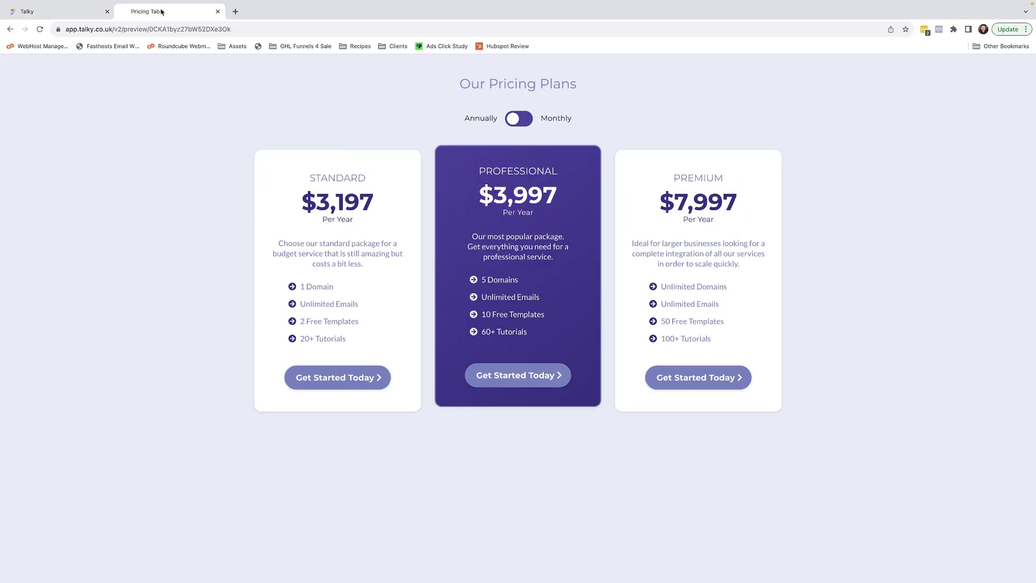
click(511, 121)
click(513, 123)
click(67, 12)
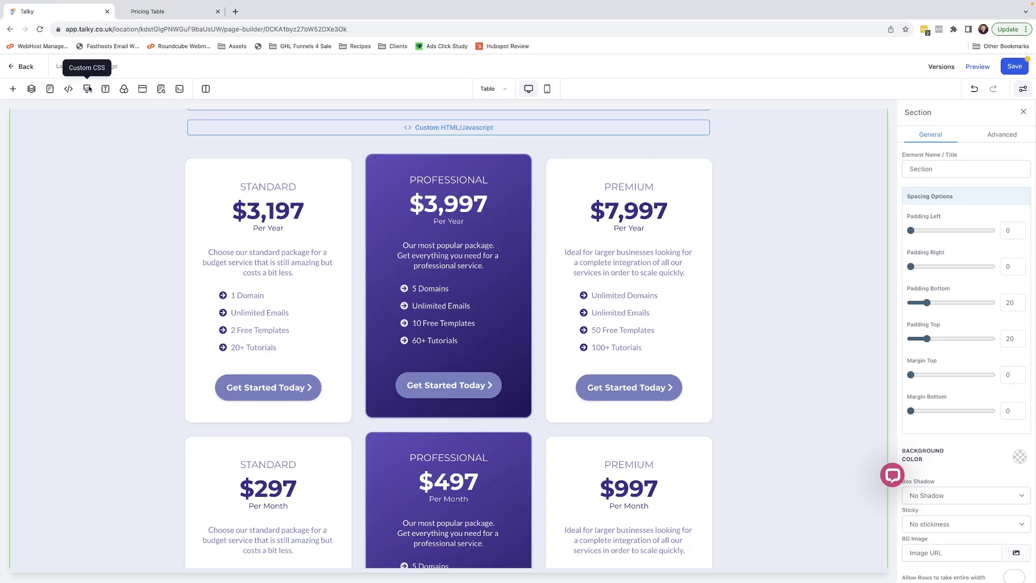
Step: In the page's custom CSS, highlight the slider colours #ccc1f8 and #8f83de
click(88, 89)
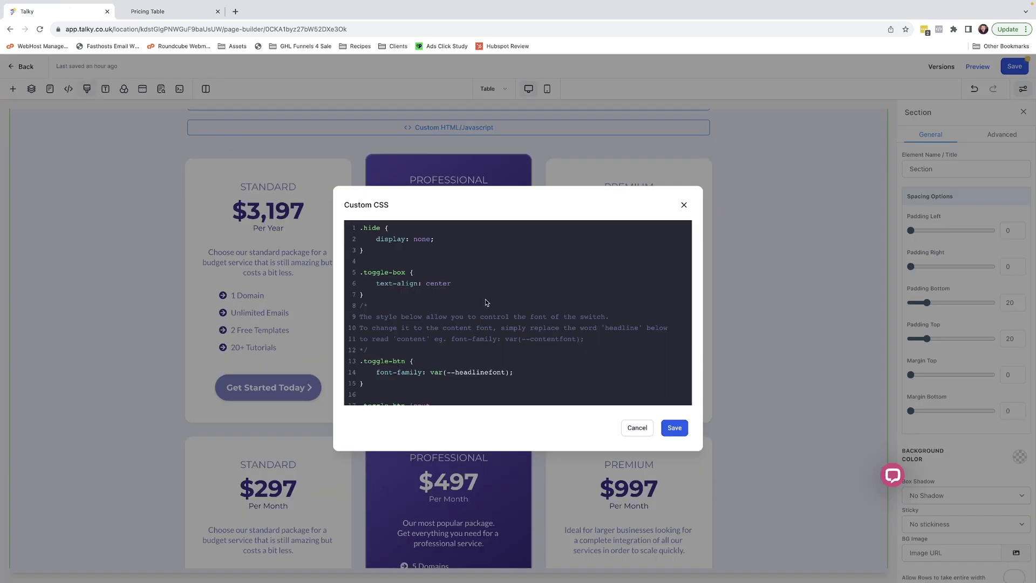
scroll(486, 300, down, 10)
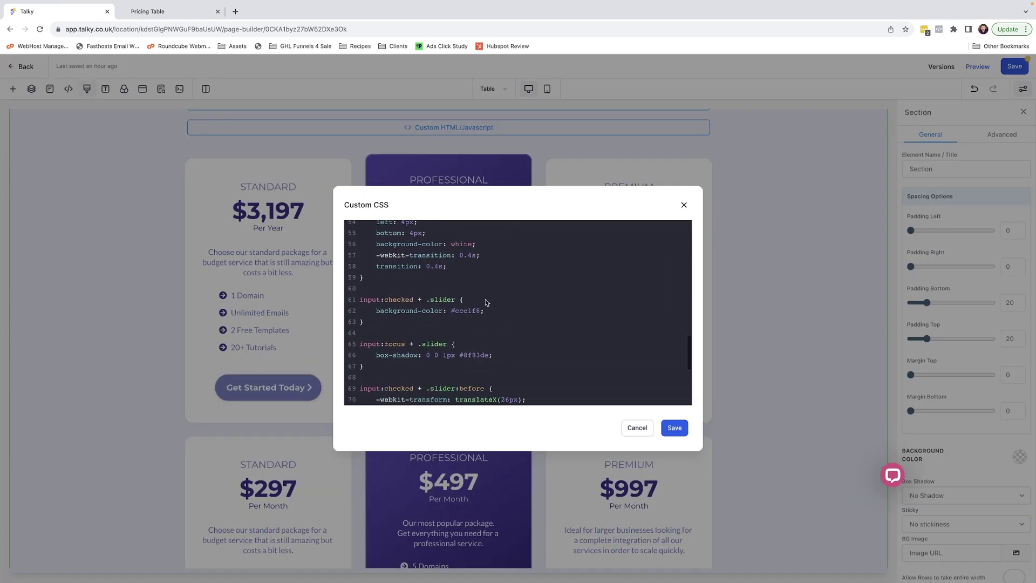
drag(451, 311, 477, 312)
double_click(475, 356)
Step: Close the CSS, give the monthly row the 'hide' class again, and save the page
click(793, 336)
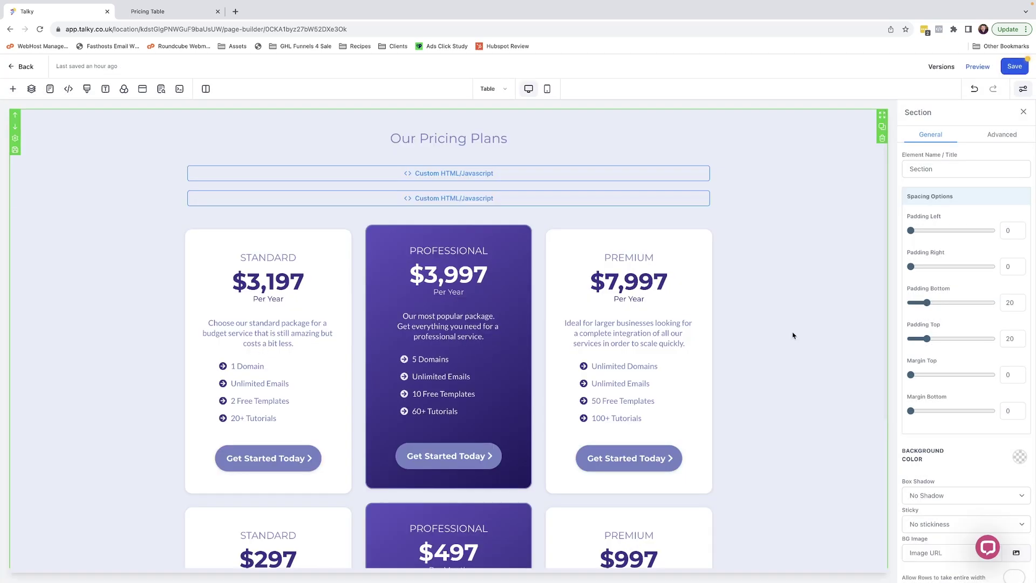
click(674, 499)
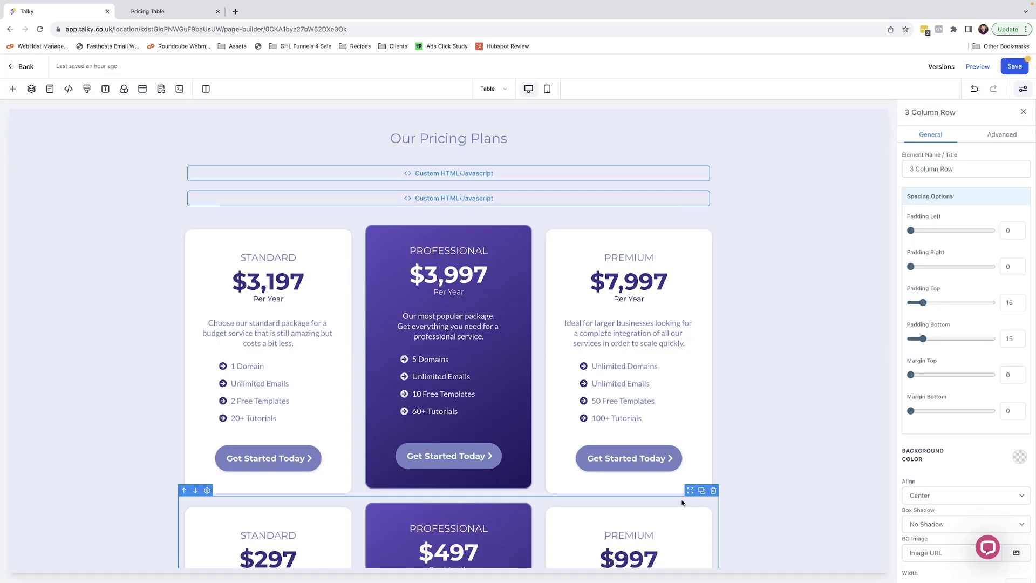
click(999, 136)
click(939, 311)
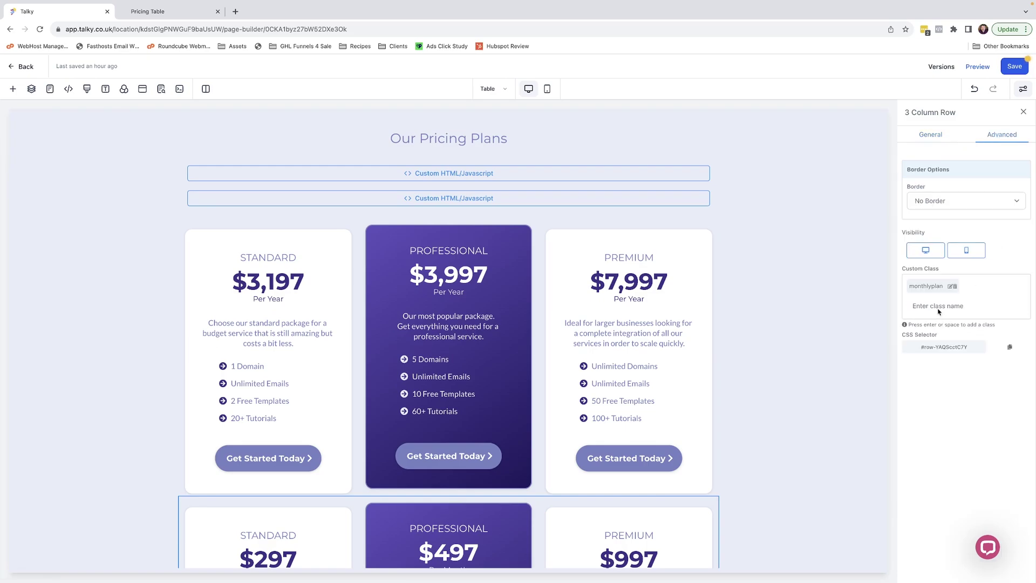
text(hide)
key(Return)
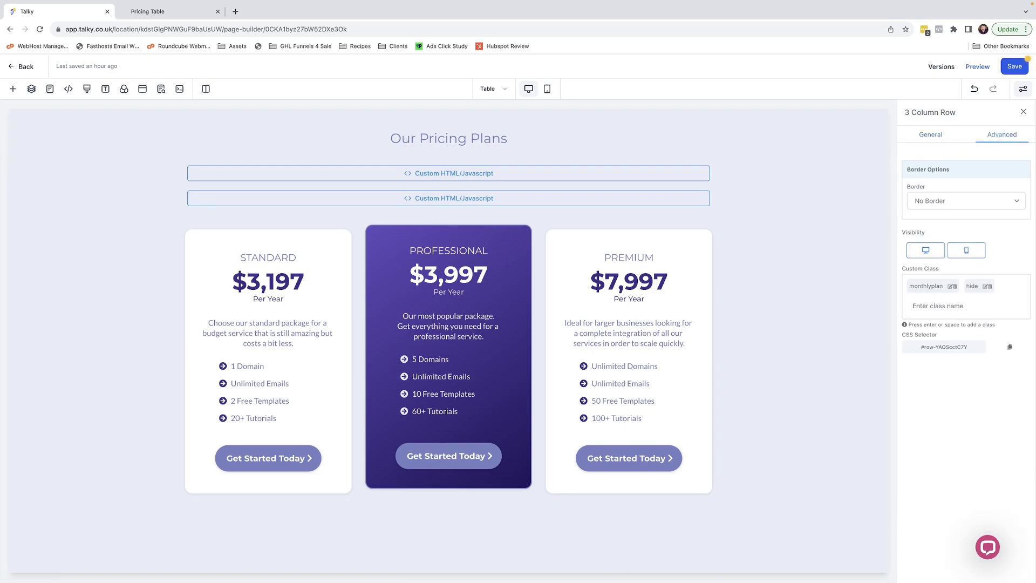
click(985, 72)
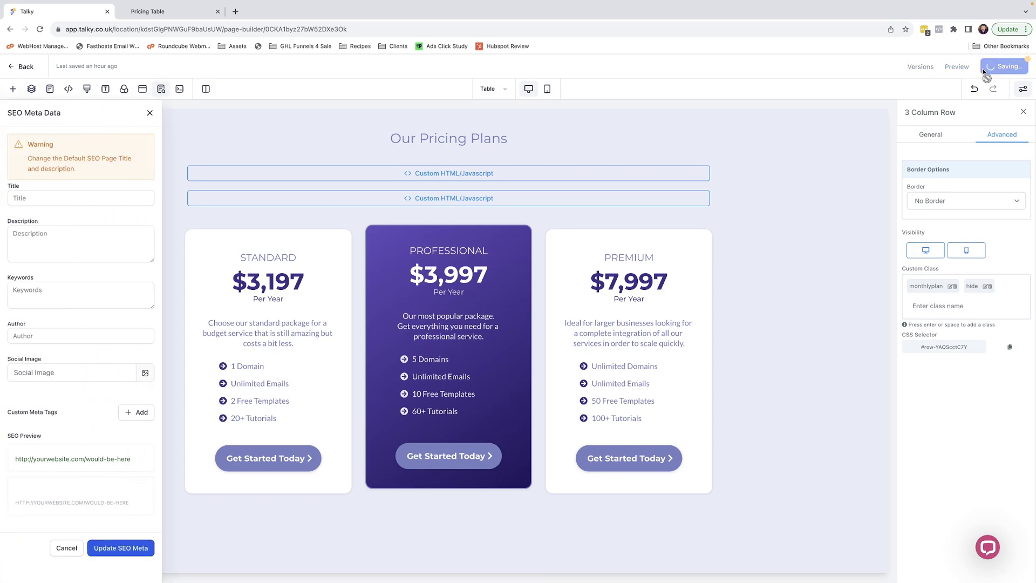
Step: In preview, flip the toggle to Monthly ($297–$997 cards) and back to Annually ($3,197, $3,997, $7,997)
click(957, 67)
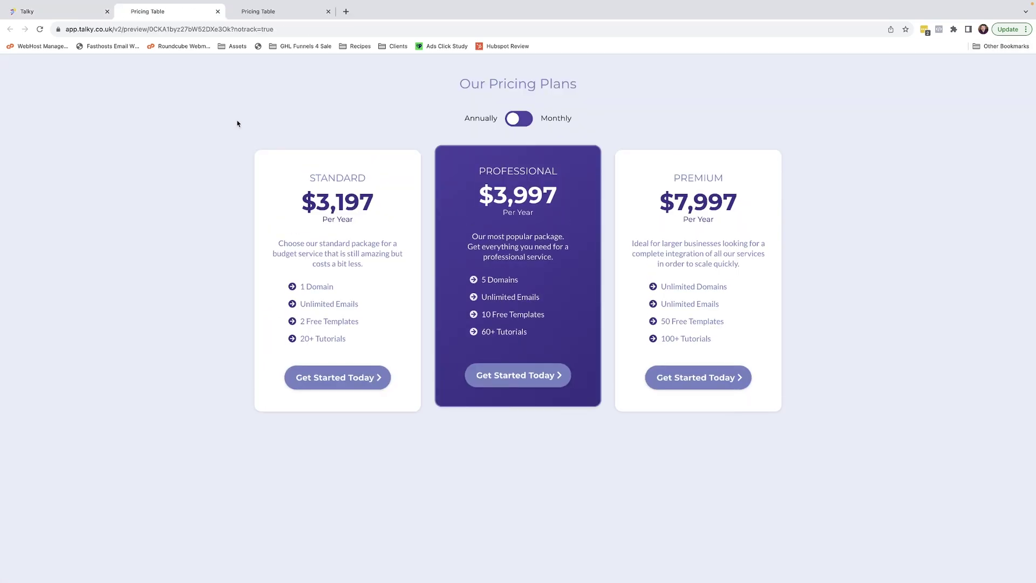
click(514, 123)
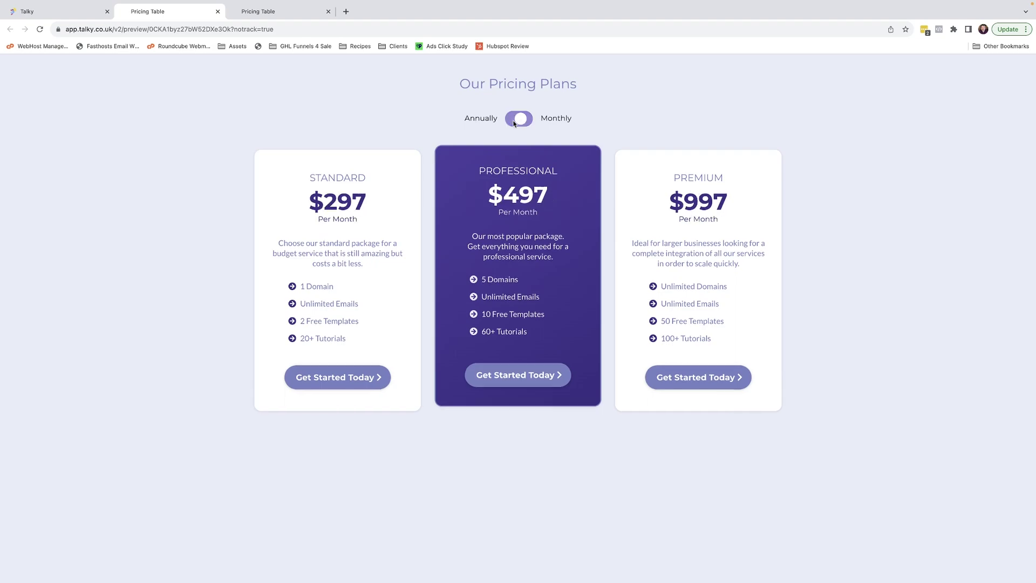
click(514, 119)
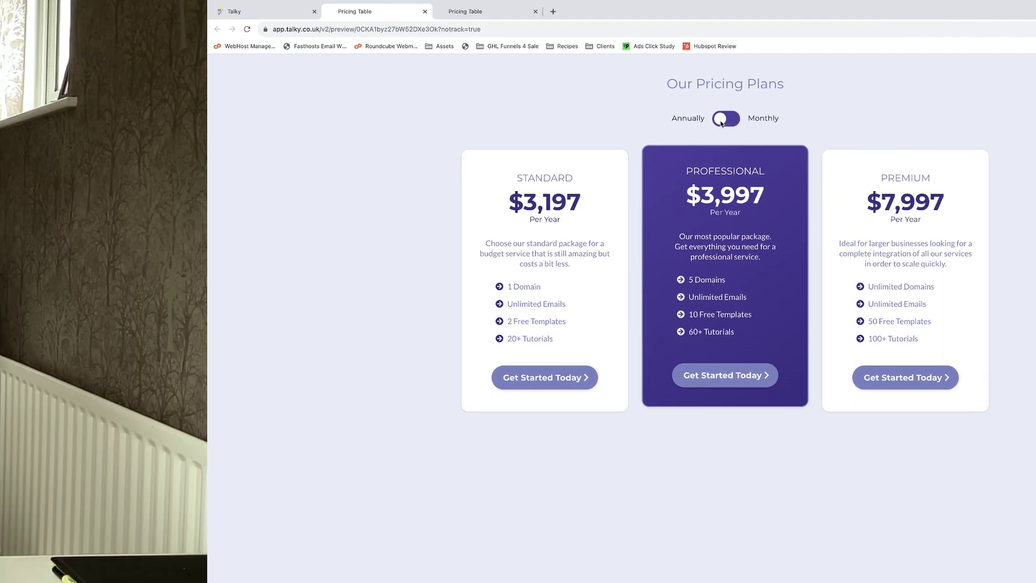